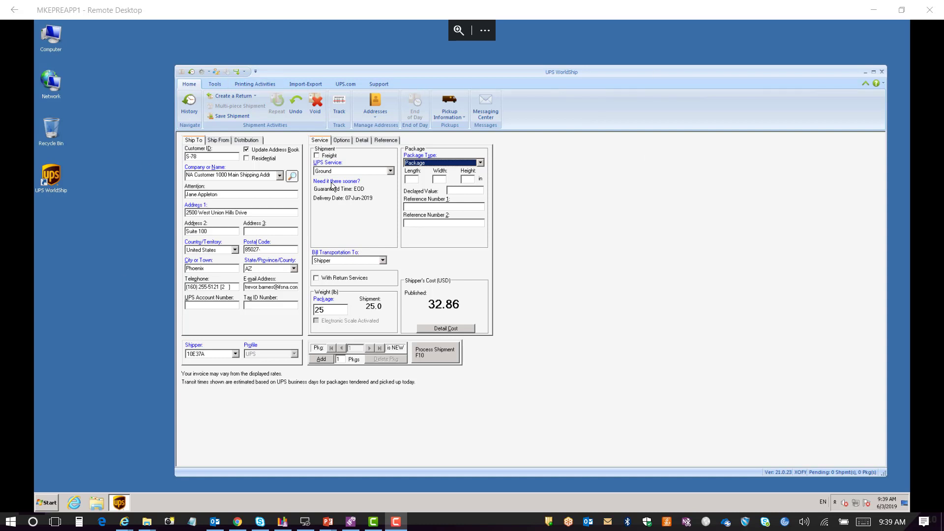
Step: Start a keyed import from the Import-Export tab using the From IFS 159 map
click(309, 83)
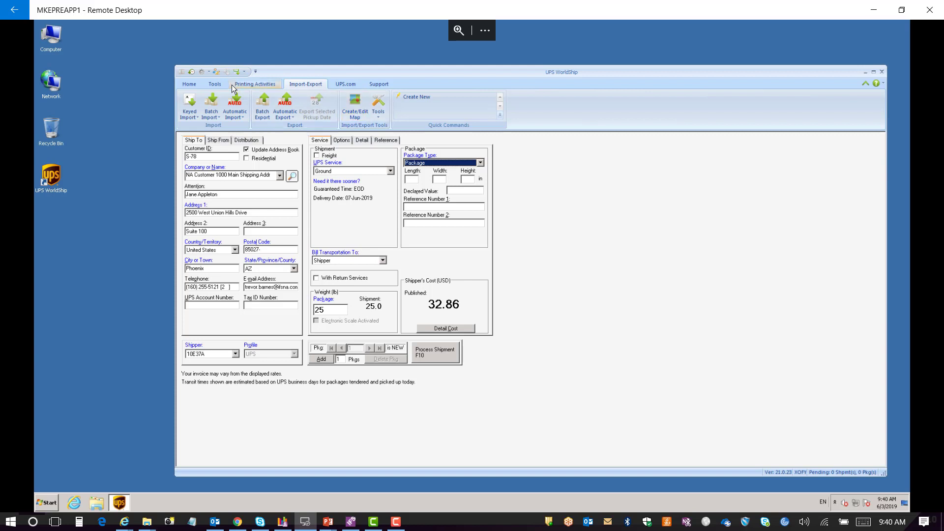
click(215, 84)
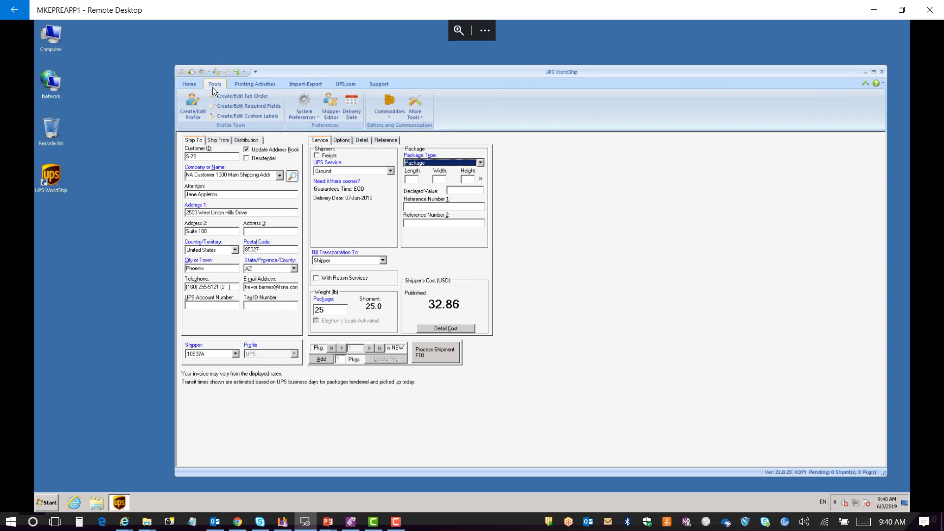
click(307, 85)
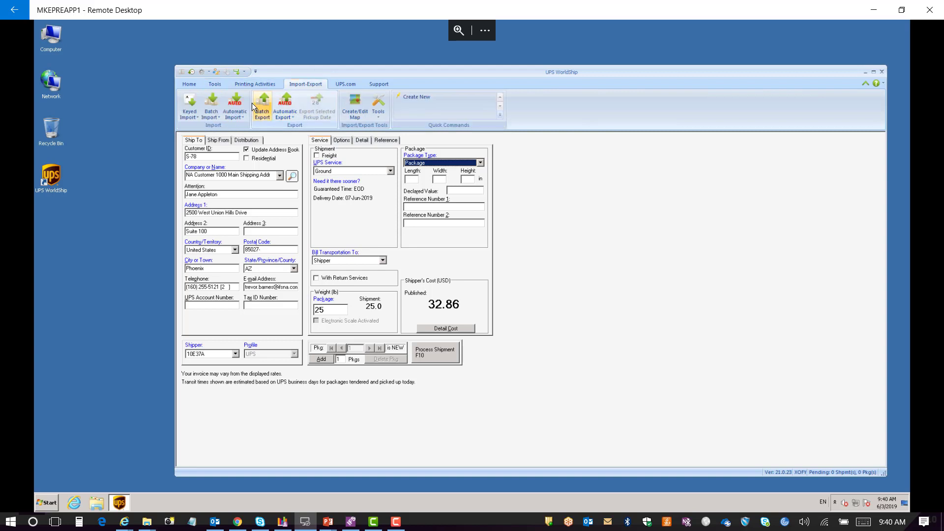
click(190, 101)
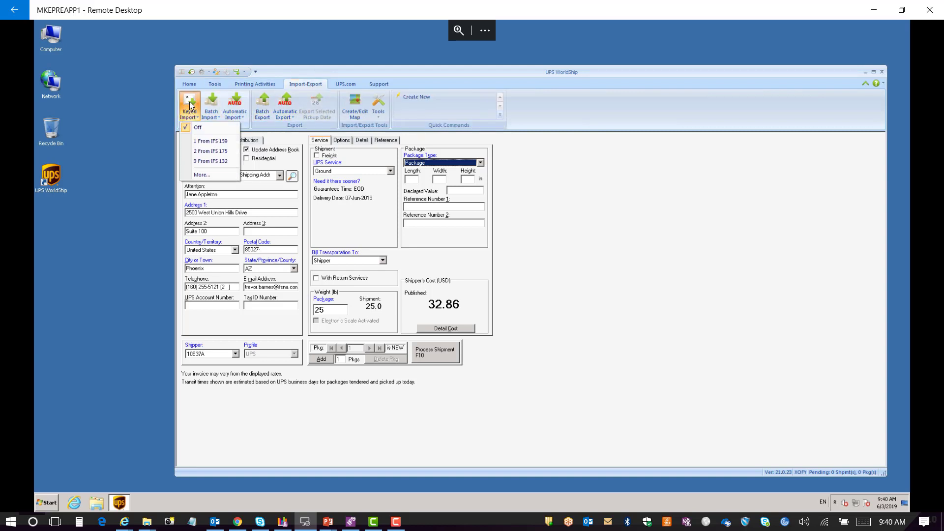
click(208, 142)
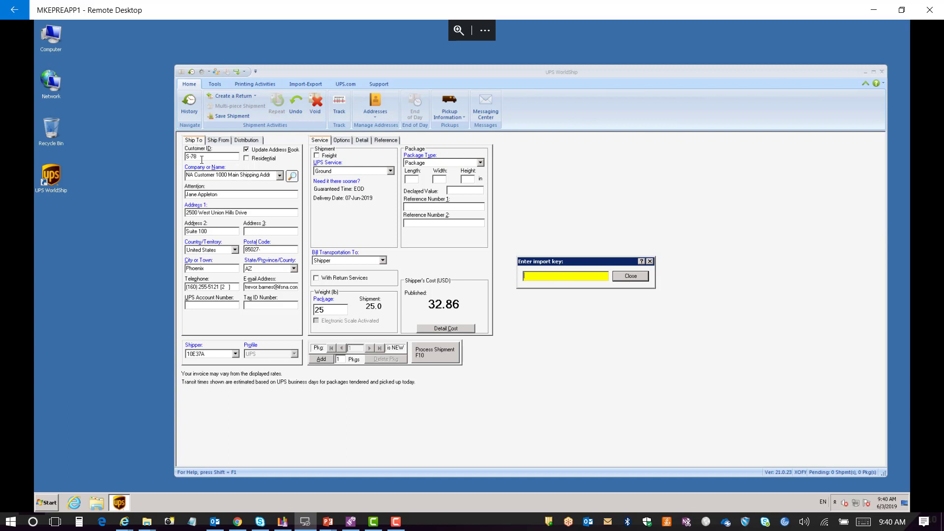
Step: Close the import key prompt and select the imported Customer ID S-78
click(630, 276)
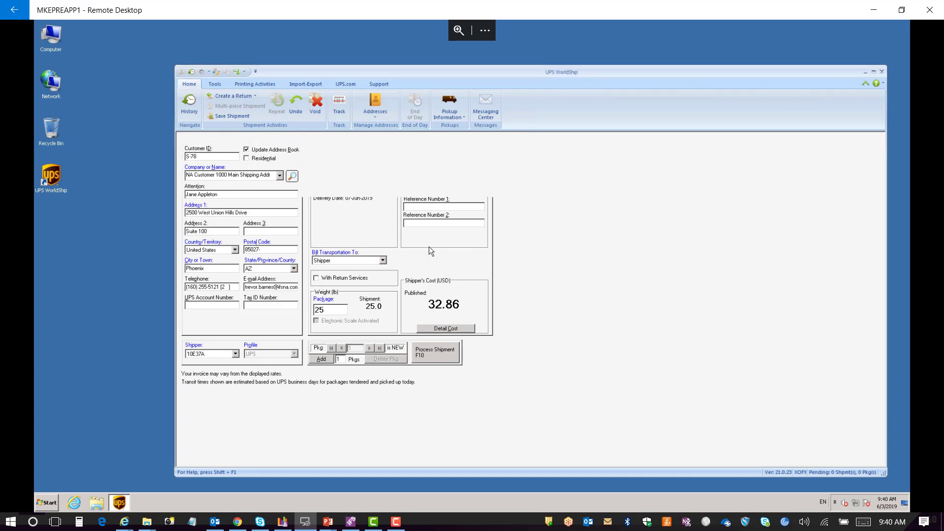
click(199, 156)
double_click(199, 155)
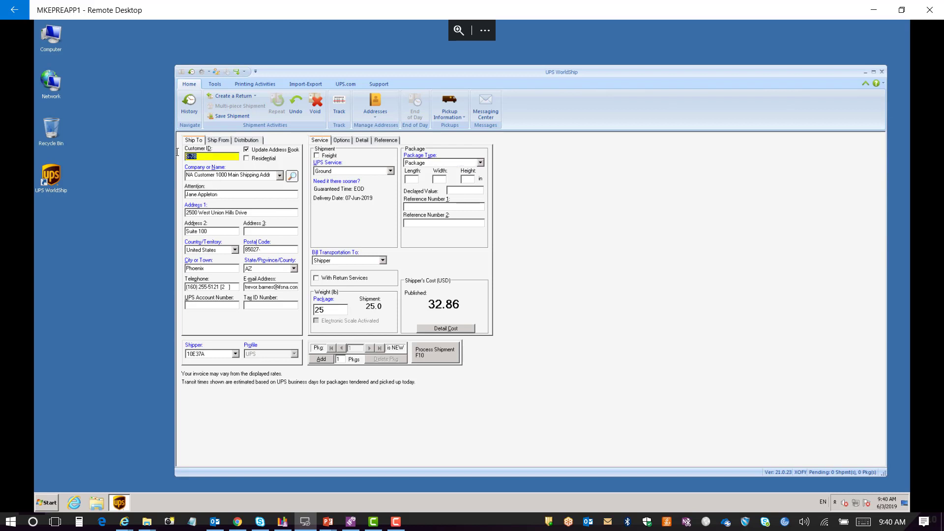
Step: Check the imported company, attention, both address lines and postal code fields
click(225, 173)
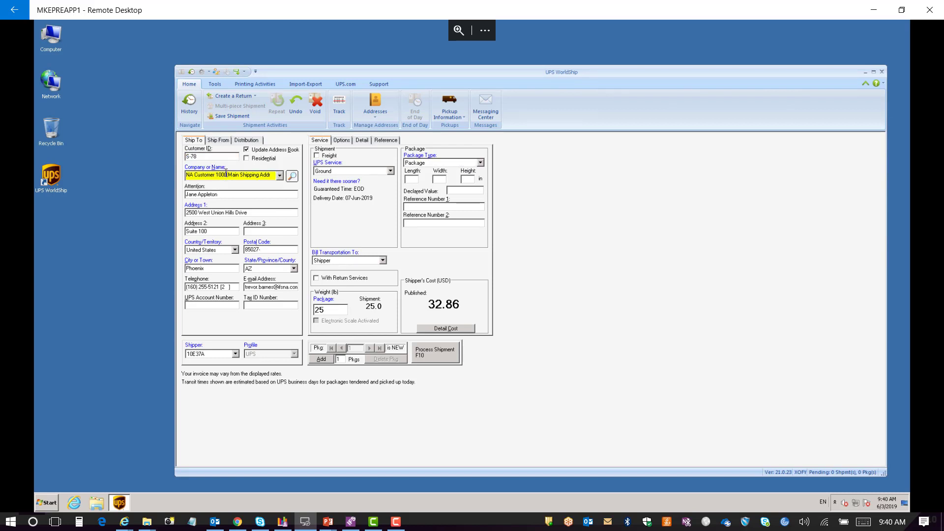
click(217, 197)
click(219, 213)
click(220, 233)
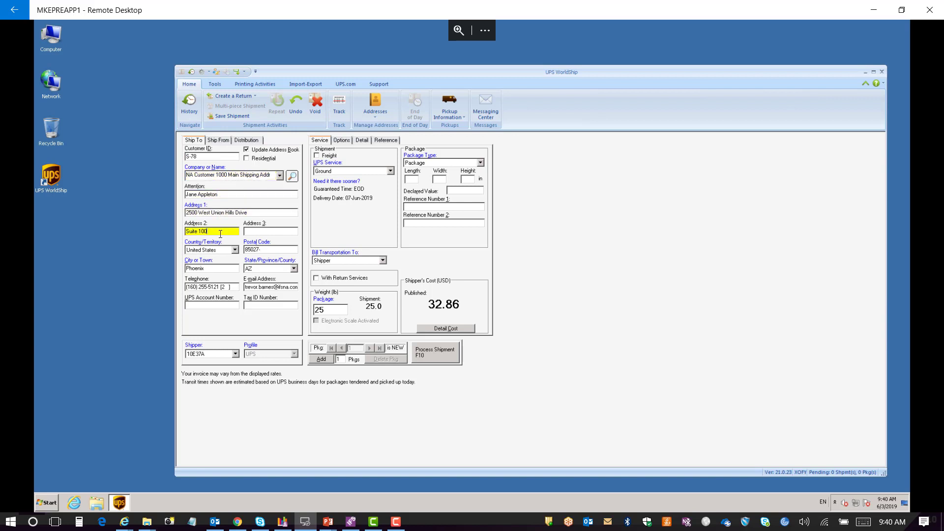
click(259, 249)
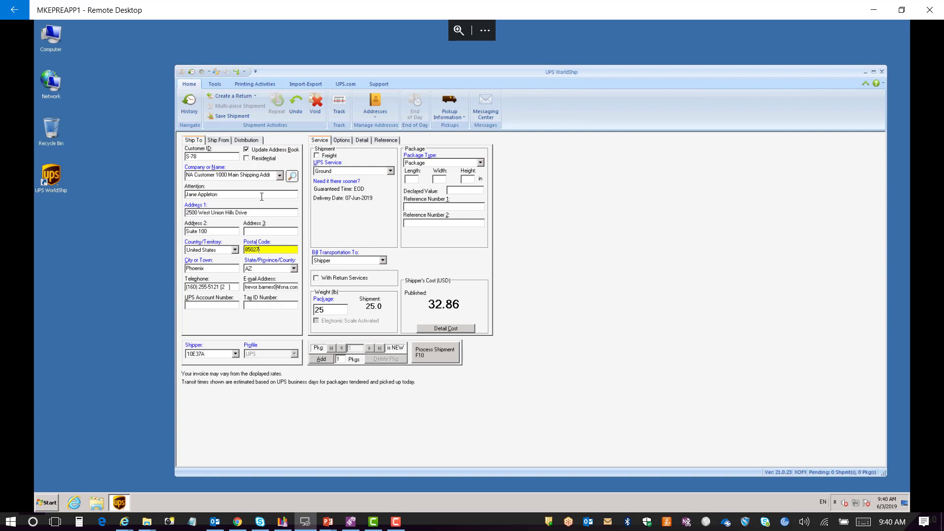
Step: Keep Ground as the UPS service and change the package weight from 25 to 26 lb
click(391, 171)
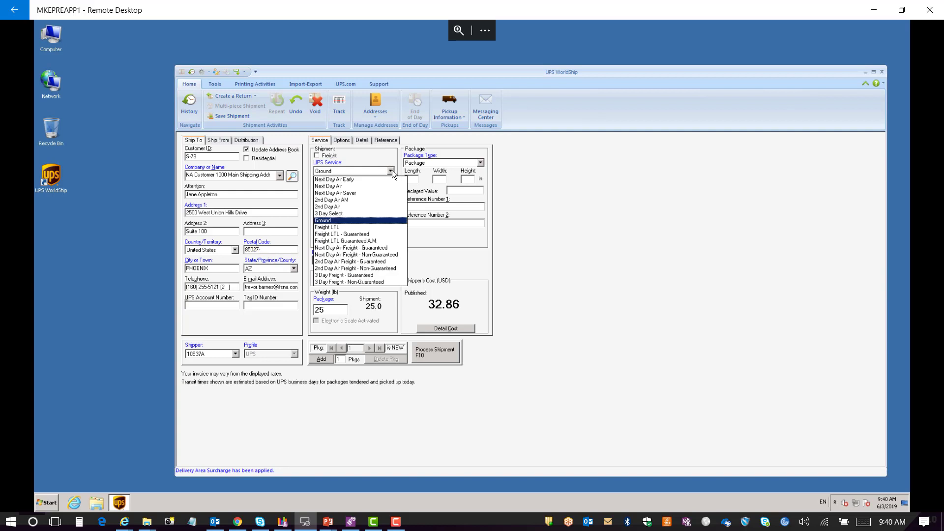
click(357, 171)
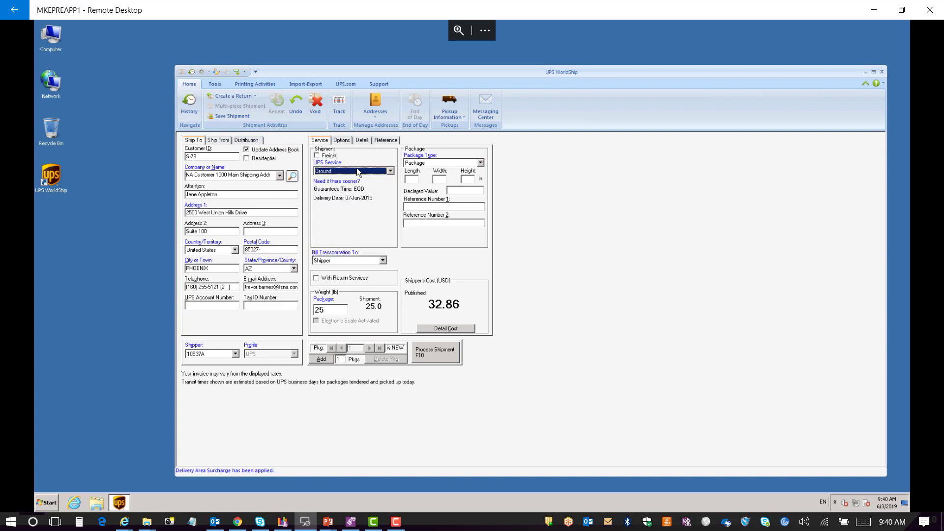
click(328, 310)
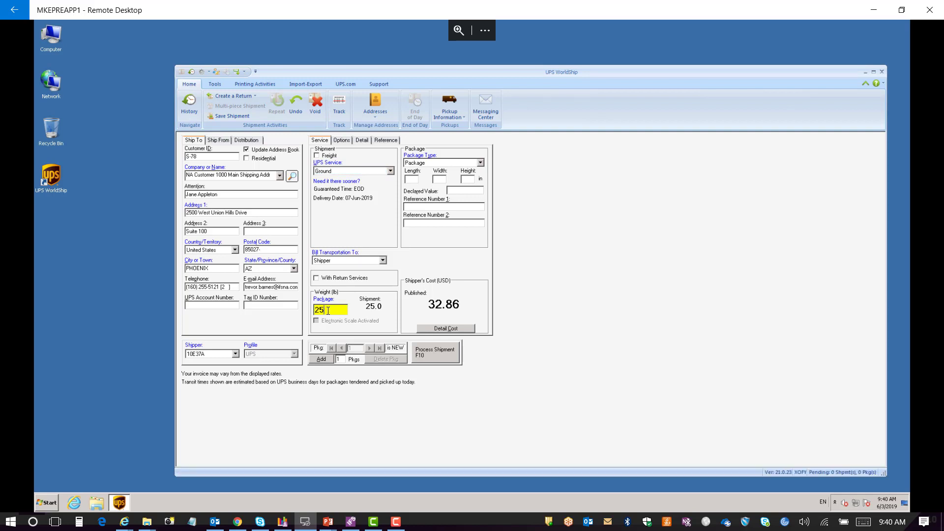
key(BackSpace)
text(6)
key(Tab)
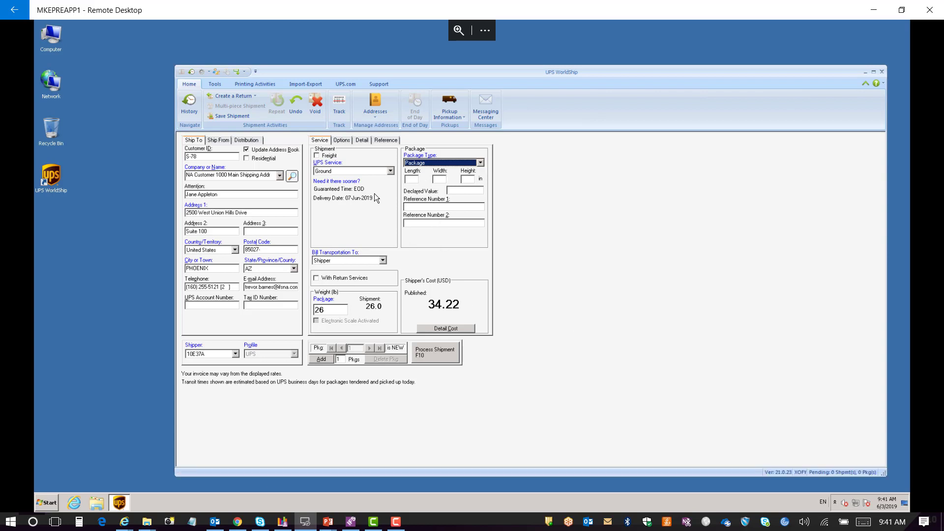
Step: Enable the Handling Charge option with a flat per-shipment amount on the Options tab
click(341, 139)
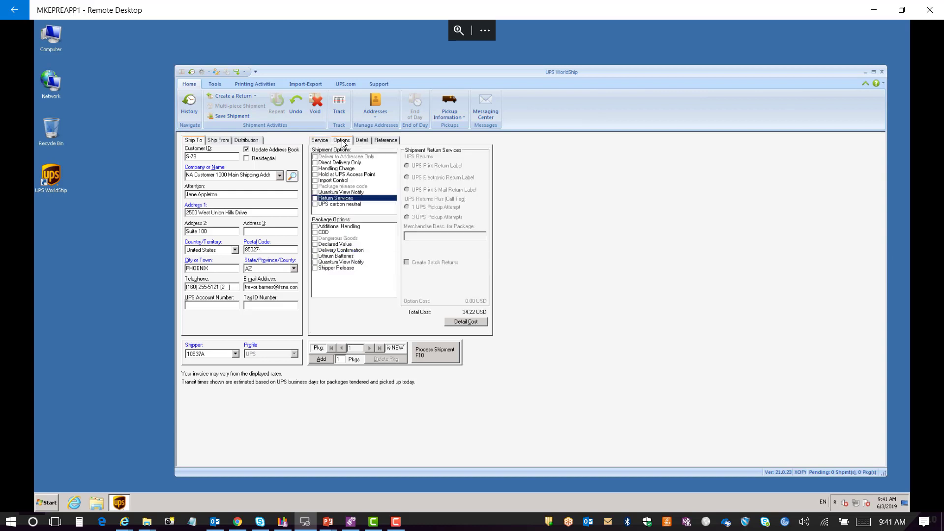
click(314, 169)
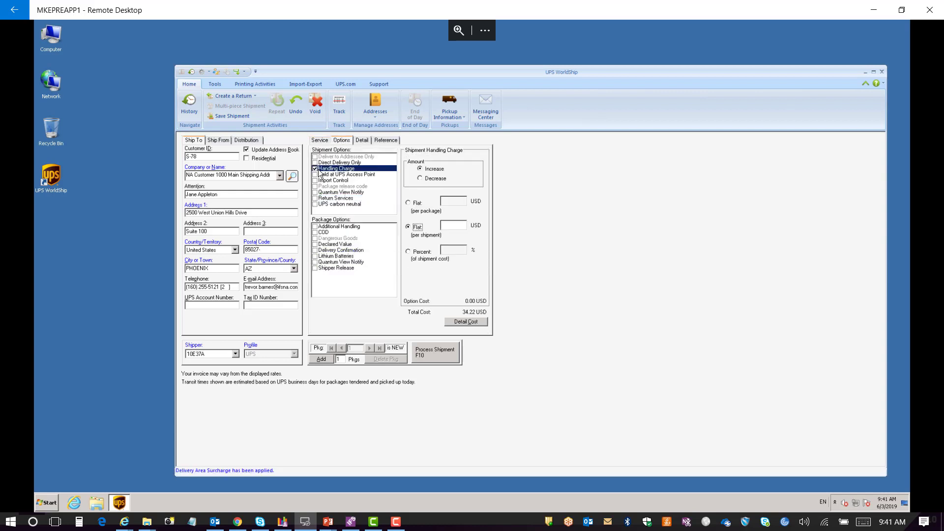
click(456, 225)
click(318, 141)
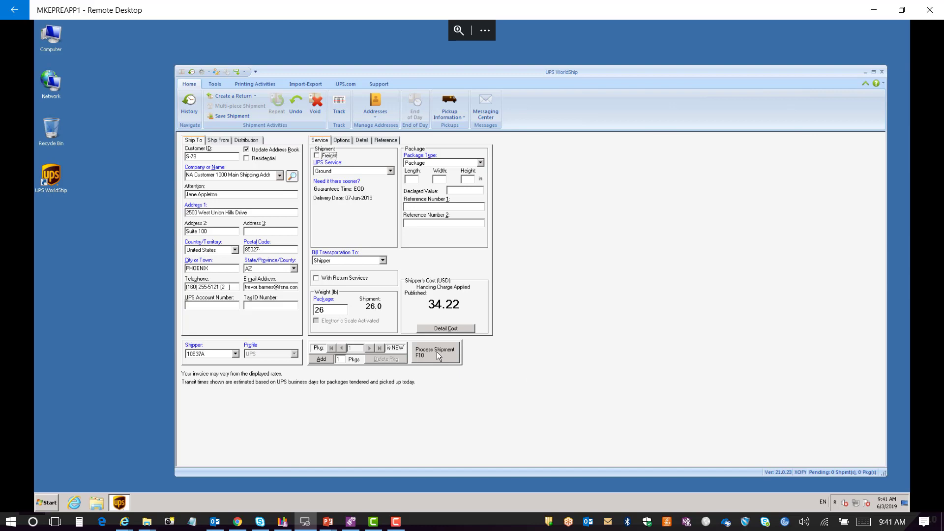
Step: In IFS, review freight tracking line weight 10, package charge 10.94 and handling charge, then view Charges
key(alt+Tab)
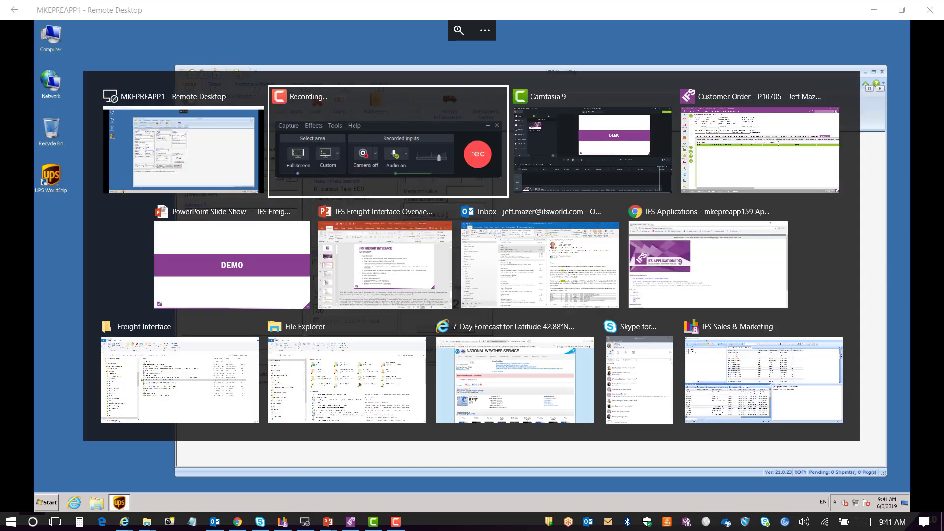
key(alt+Tab)
key(alt+Tab)
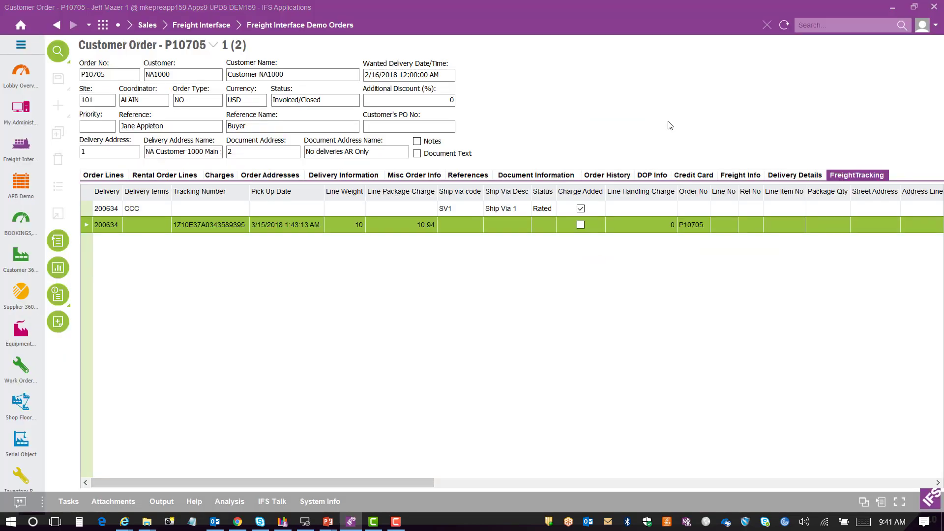
click(363, 226)
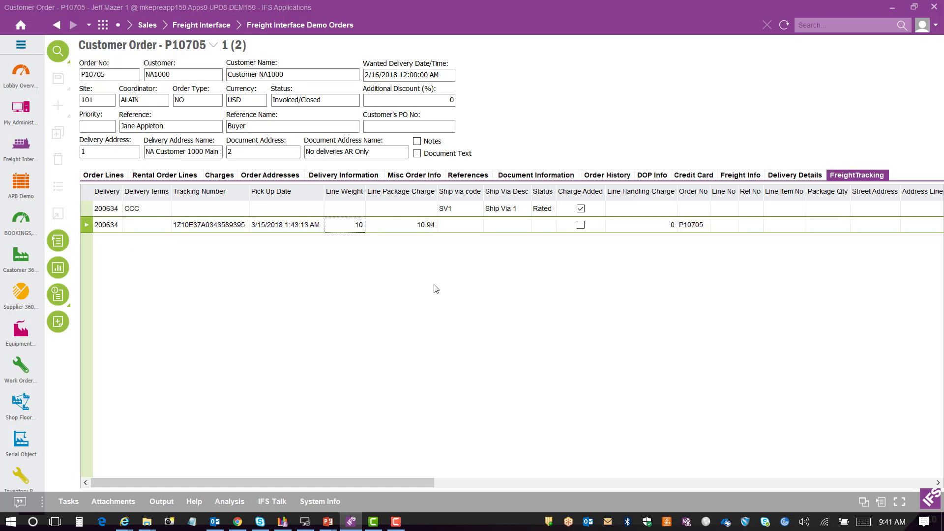
click(403, 228)
click(671, 227)
drag(416, 483, 935, 506)
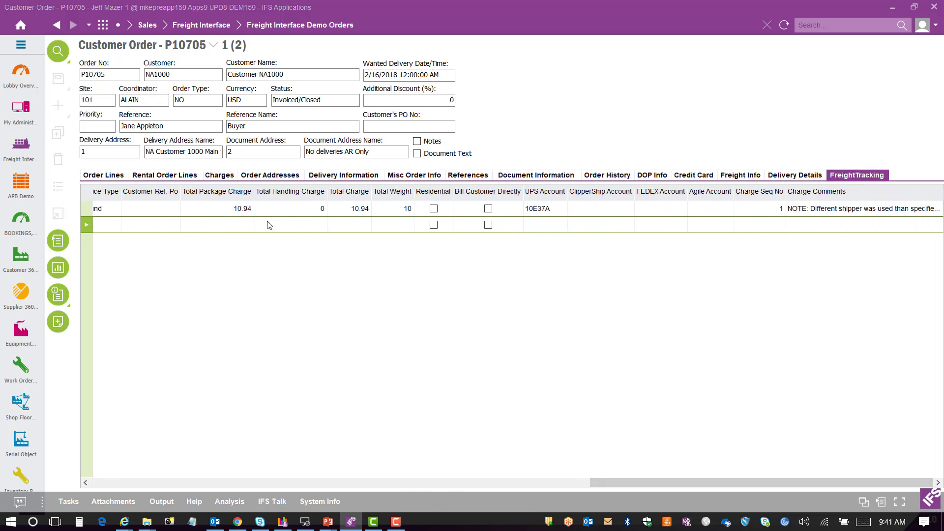
click(227, 177)
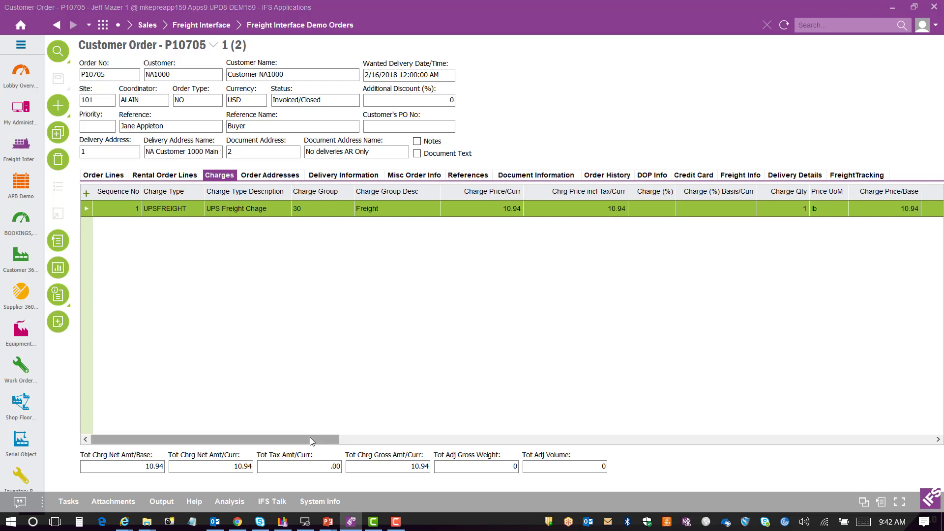
Step: Review the UPSFREIGHT charge's base price 10.94 and statistical charge .00
drag(310, 438, 396, 442)
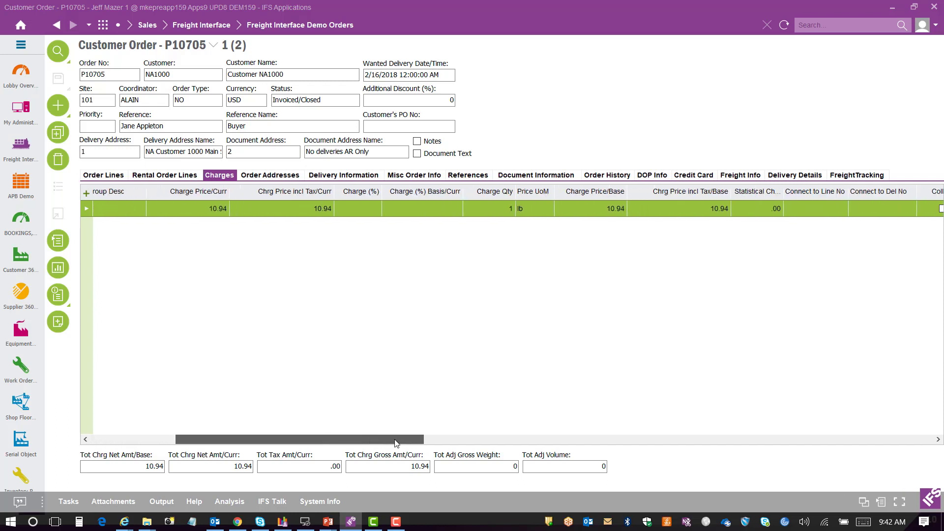
click(697, 209)
click(573, 211)
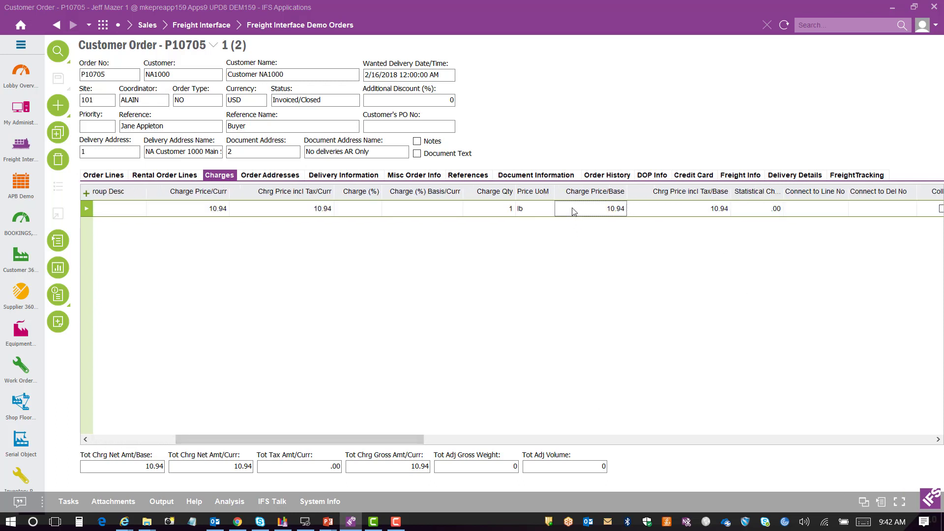
click(752, 212)
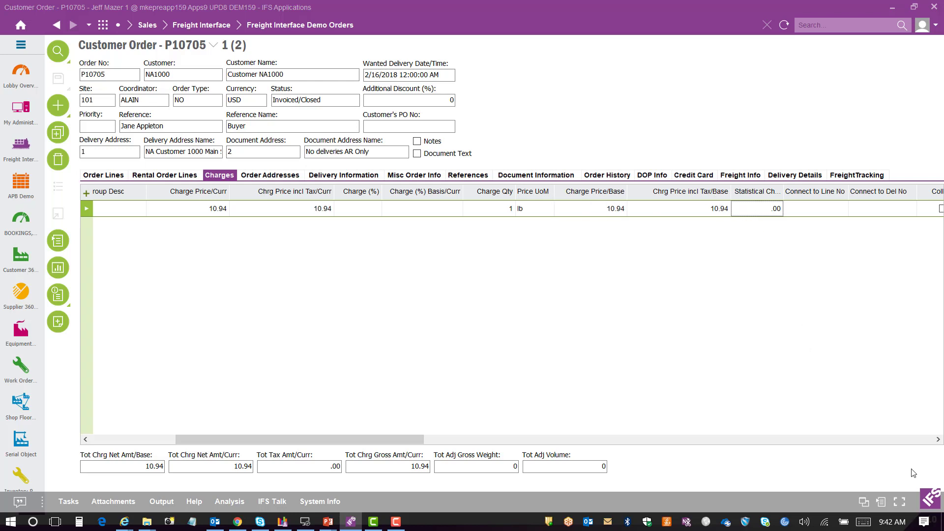
Step: Scroll through the remaining Charges columns and bring up the order's Freight Info
click(937, 440)
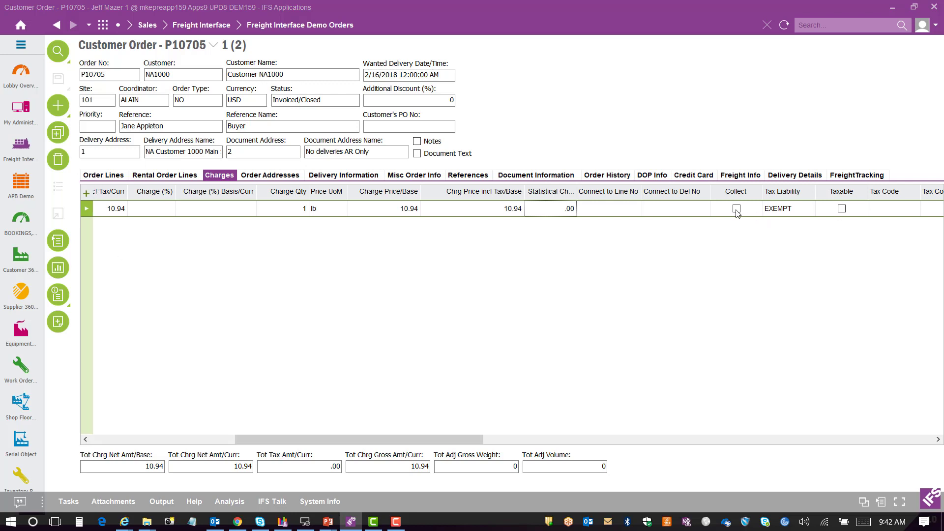
click(937, 439)
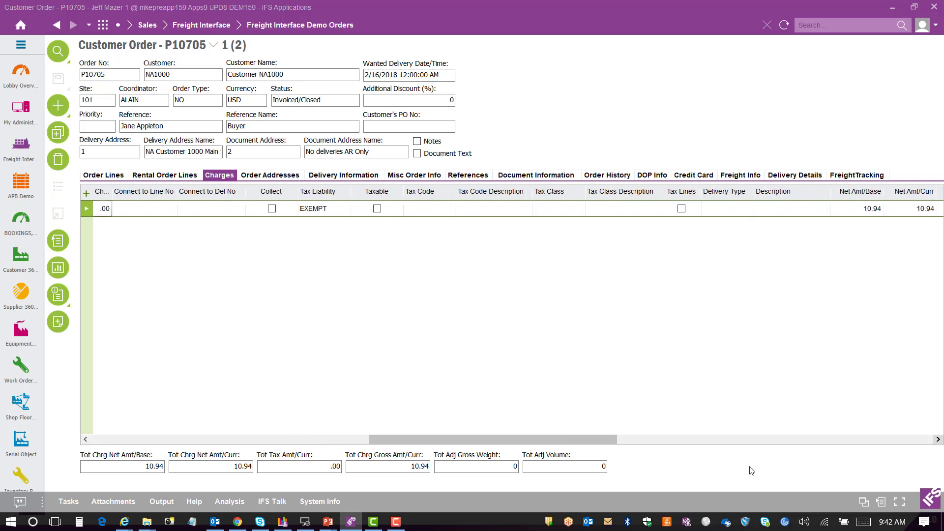
drag(586, 439, 796, 426)
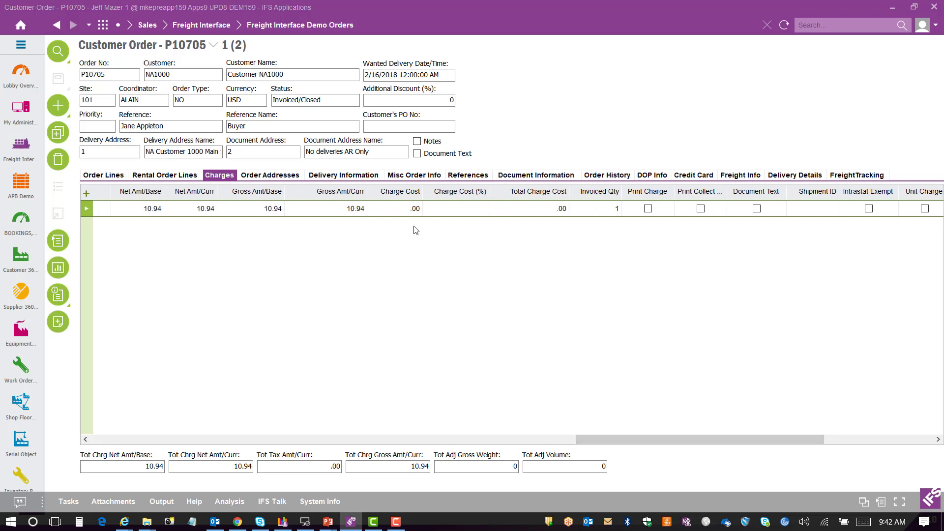
drag(790, 438, 901, 435)
click(744, 177)
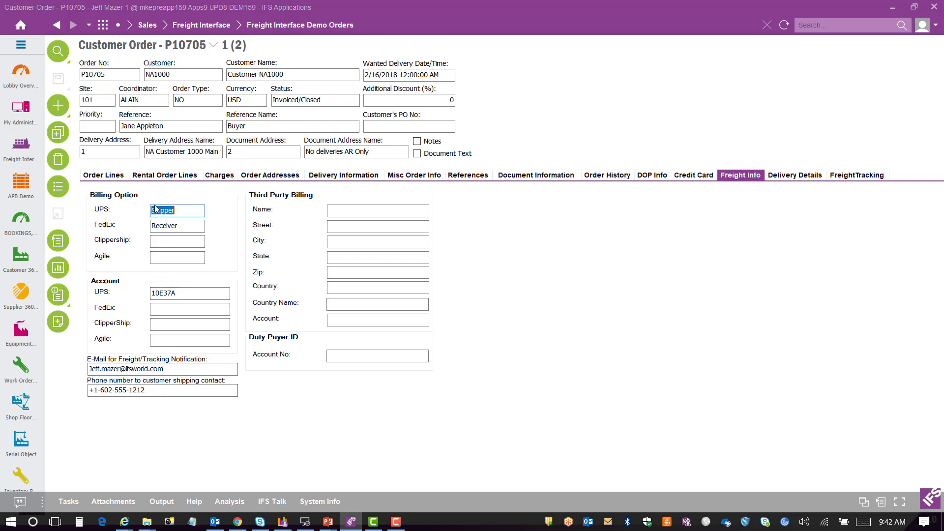
Step: Launch UPS Tracking for the tracked package from its FreightTracking row context menu
click(186, 292)
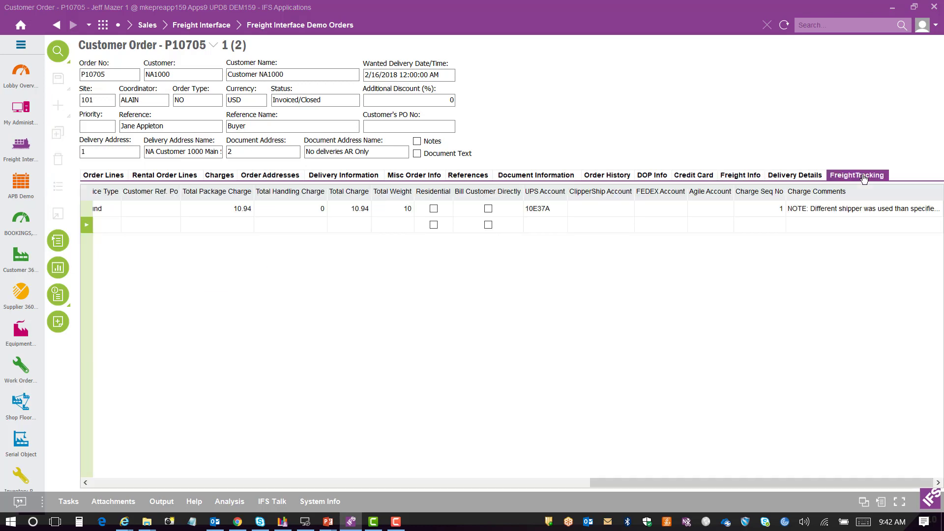
drag(758, 483, 197, 483)
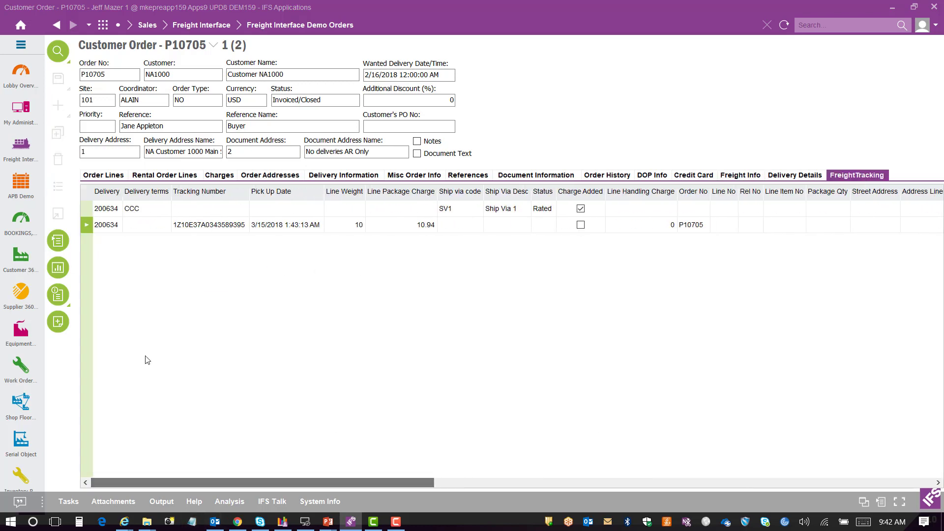
right_click(88, 224)
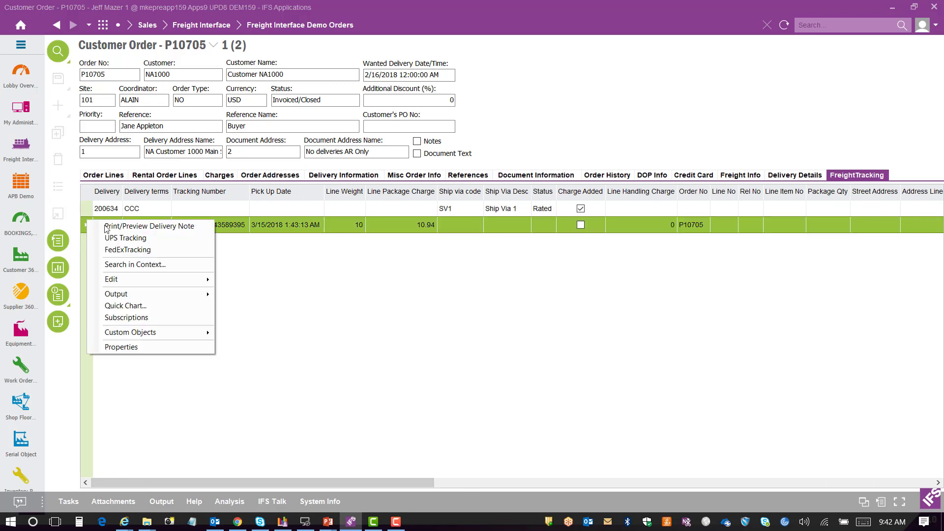
click(144, 239)
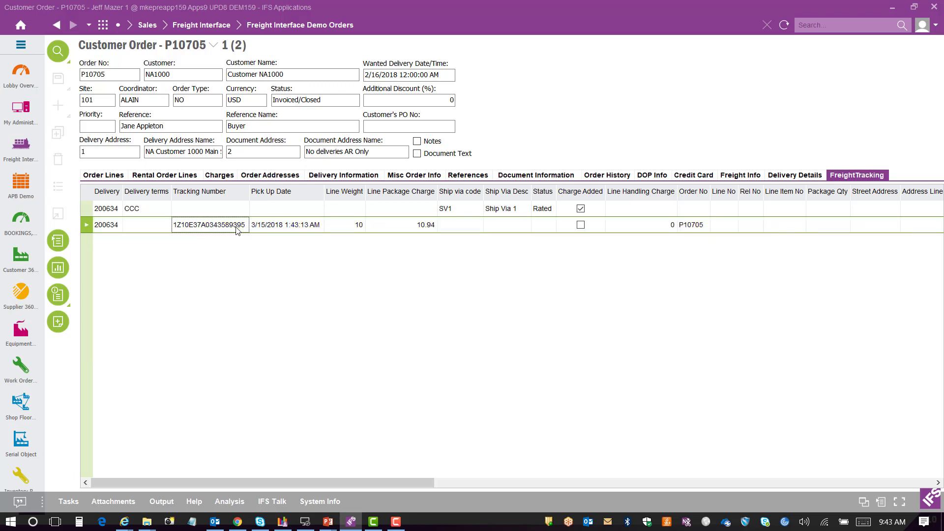
right_click(91, 228)
click(127, 247)
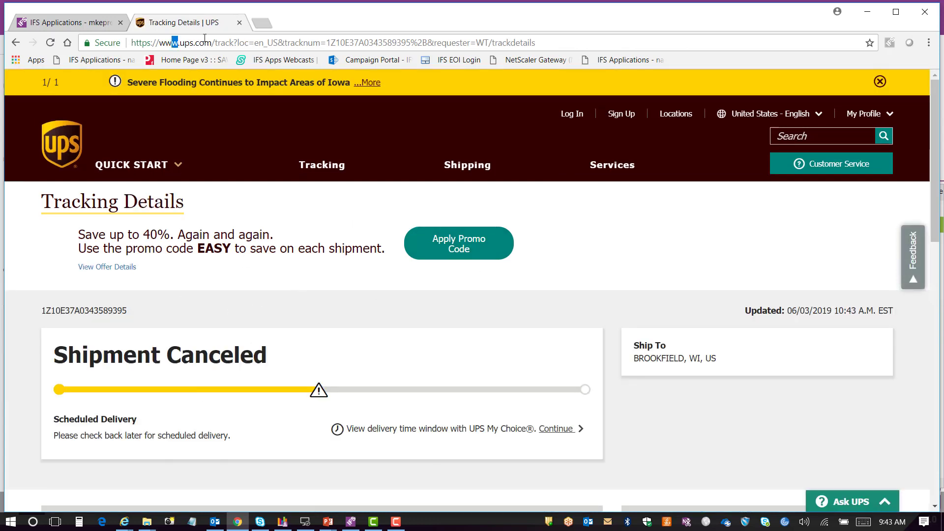
Step: Inspect the UPS Tracking Details page reporting Shipment Canceled, shipping to Brookfield, WI
drag(171, 42, 230, 42)
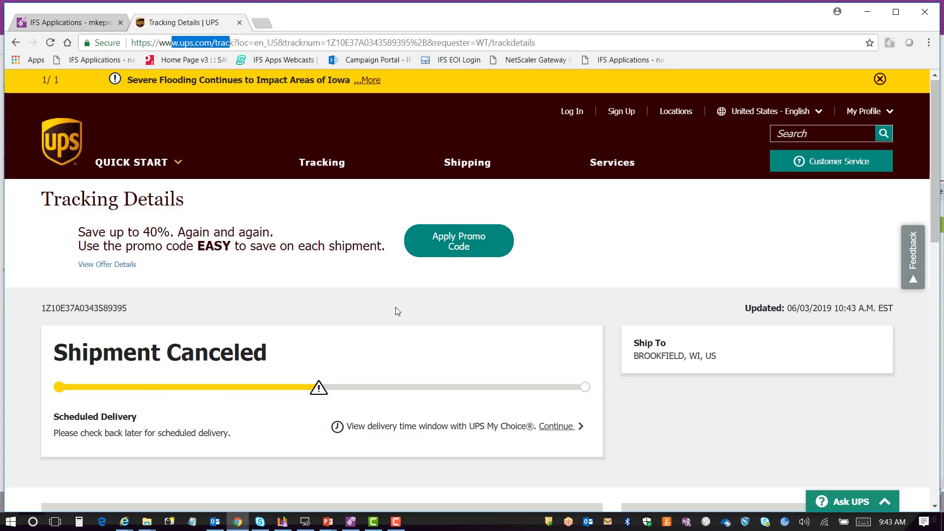
scroll(397, 315, down, 6)
scroll(398, 311, up, 8)
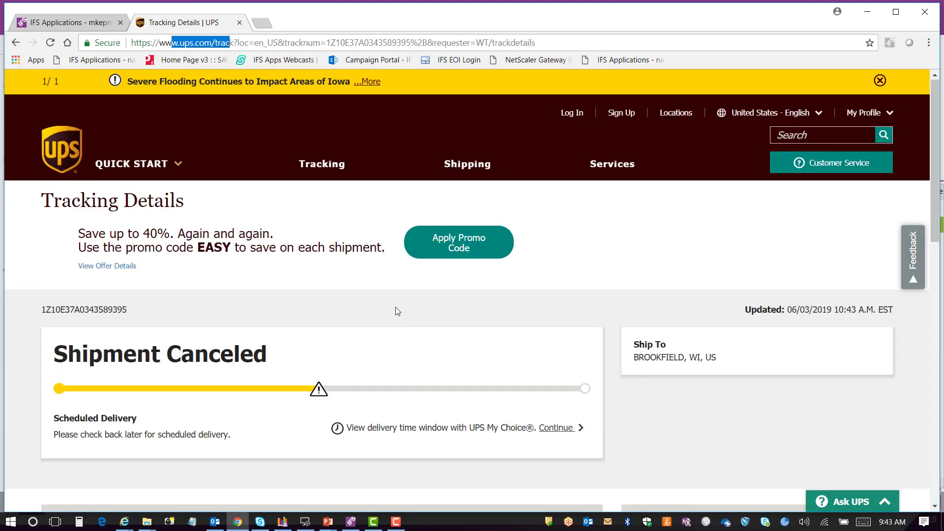